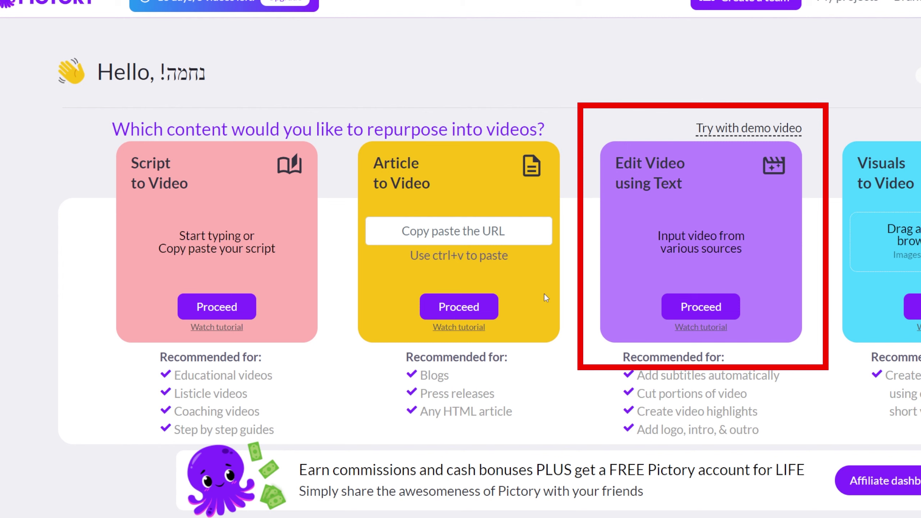
click(701, 308)
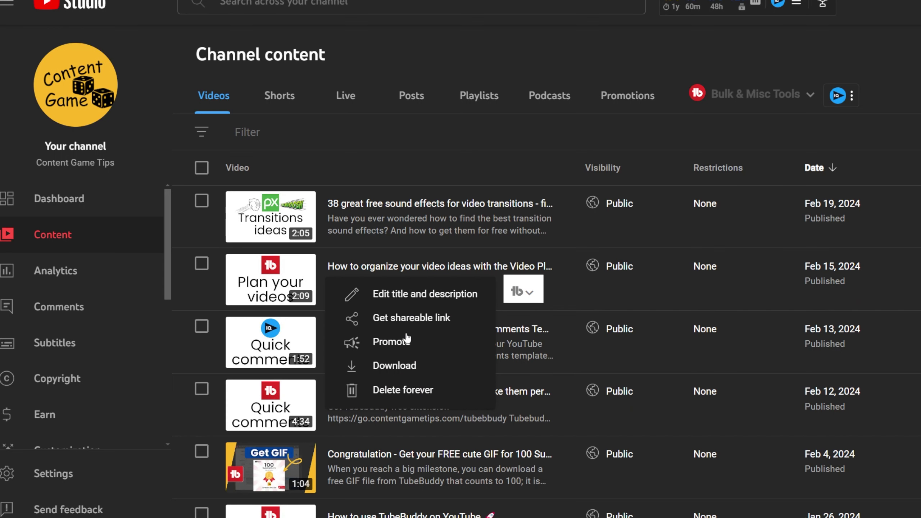
click(415, 318)
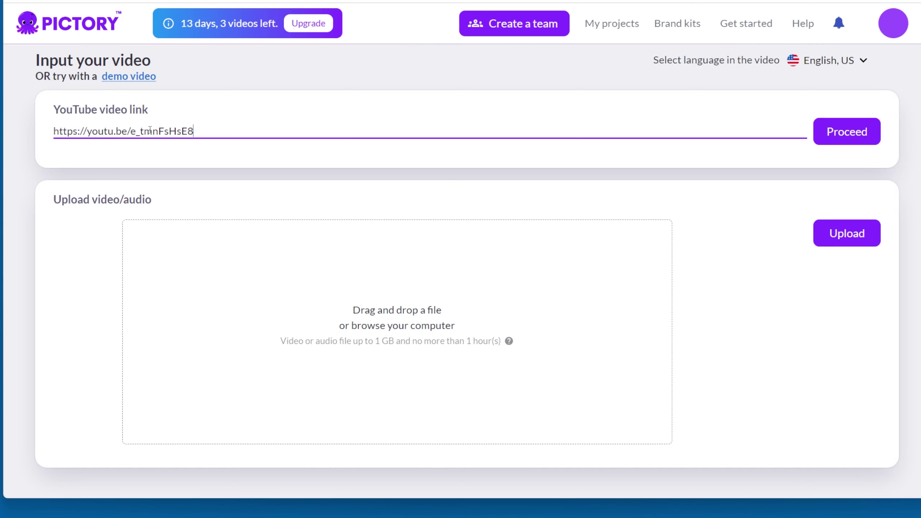
Step: Submit the YouTube link so Pictory transcribes the video into an editable project
click(839, 141)
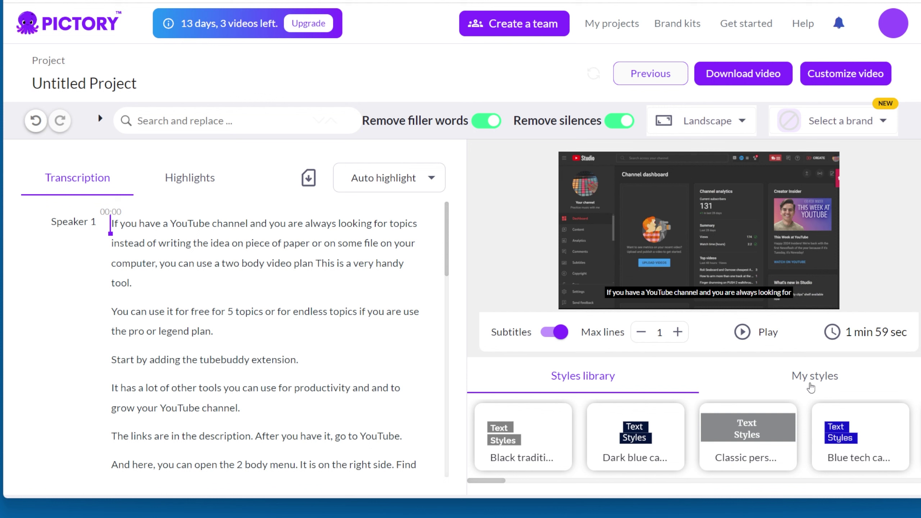
Step: Play and pause the video preview to check how it starts
click(742, 333)
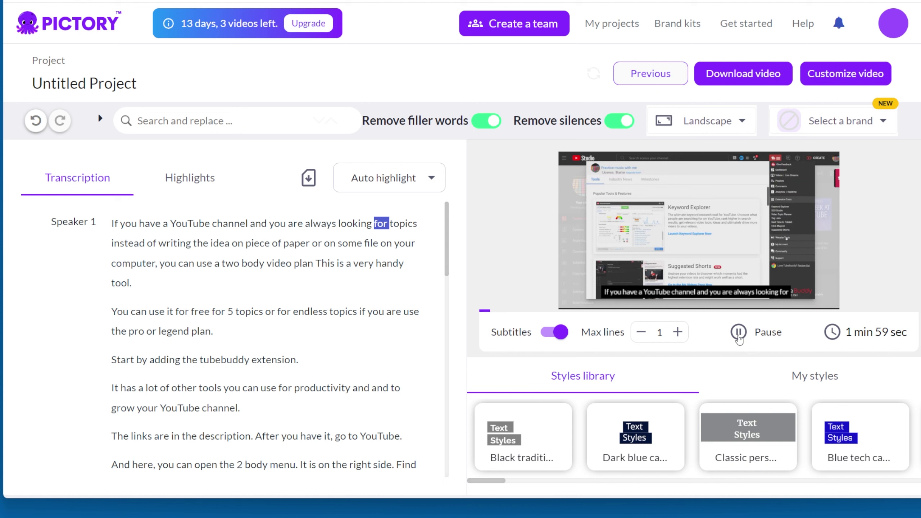
click(209, 243)
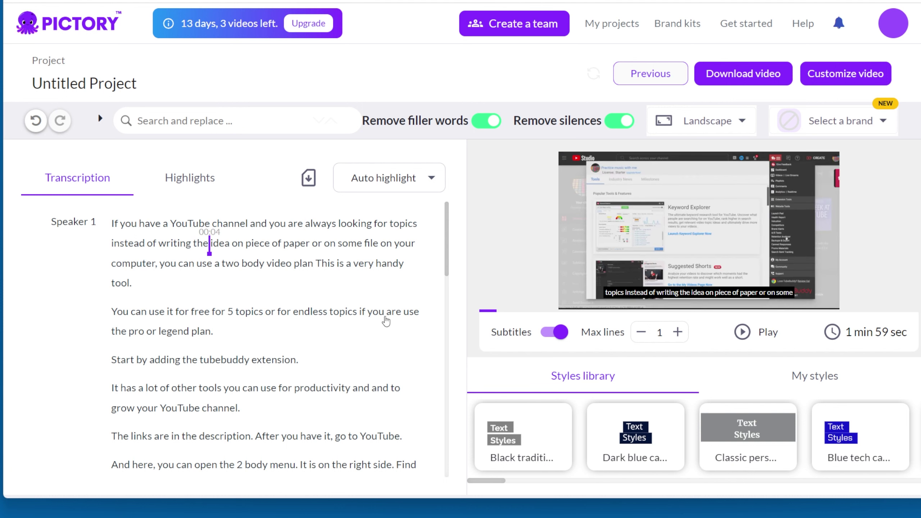
scroll(350, 326, down, 4)
scroll(409, 380, up, 4)
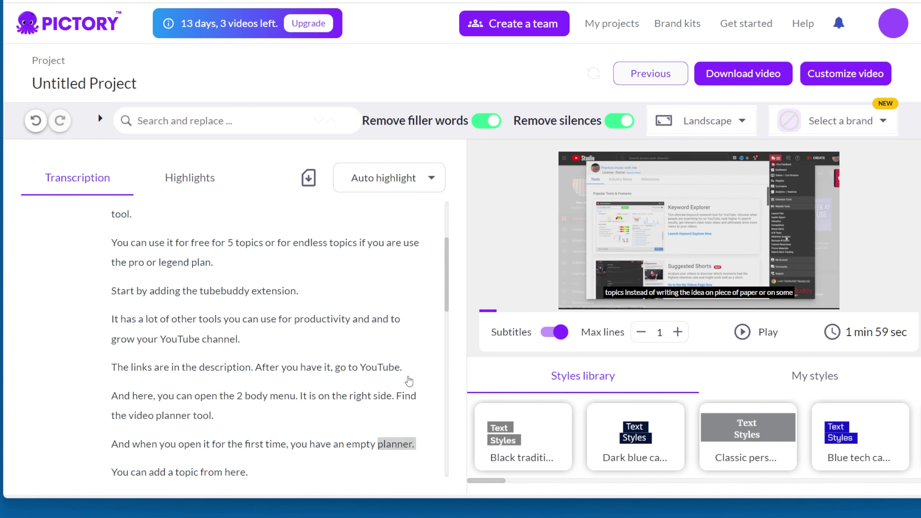
Step: Replace the Untitled Project title with the name 'youtube tdraft'
double_click(108, 86)
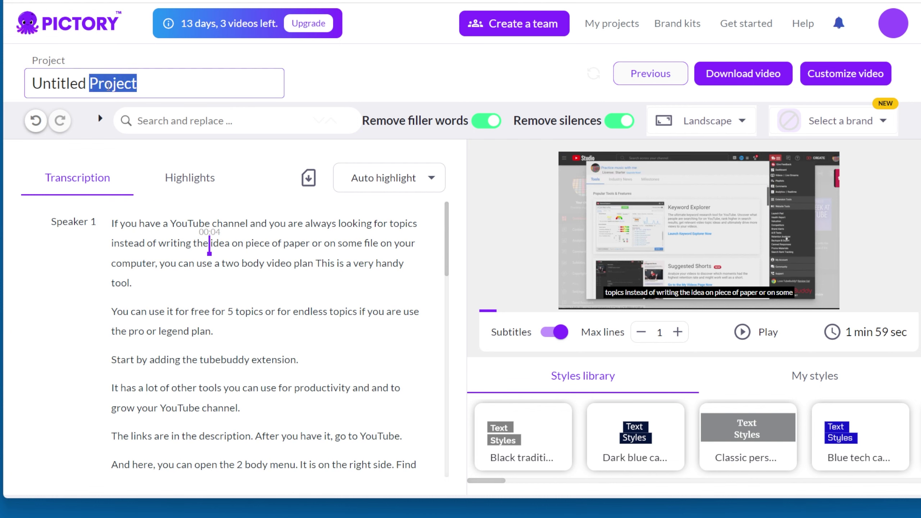
key(ctrl+a)
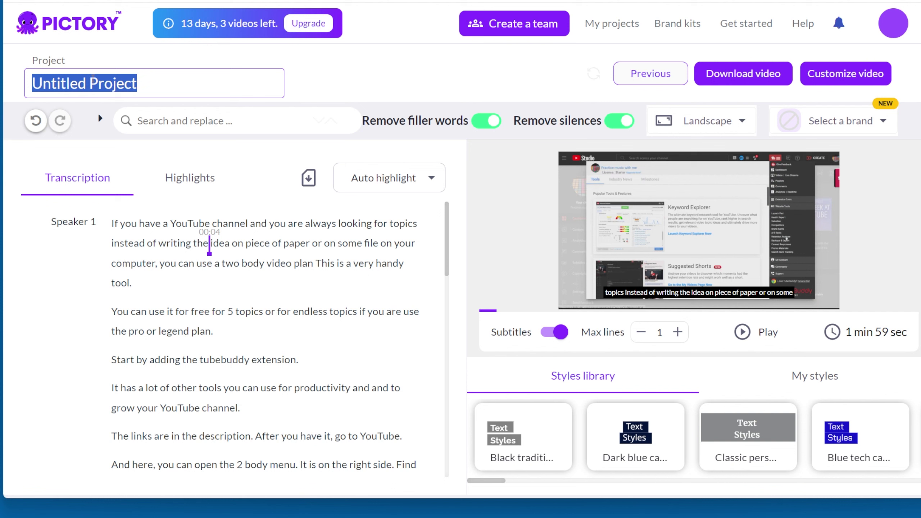
text(youtube)
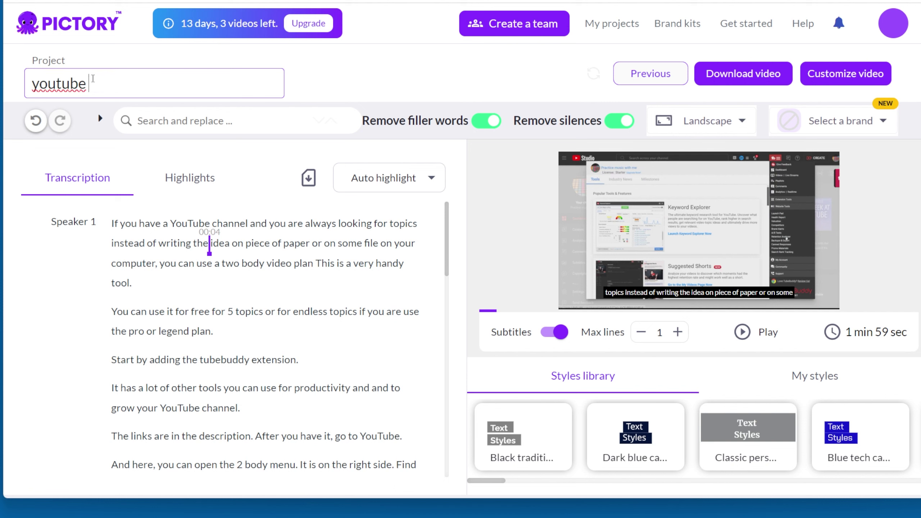
text( t)
text(draft)
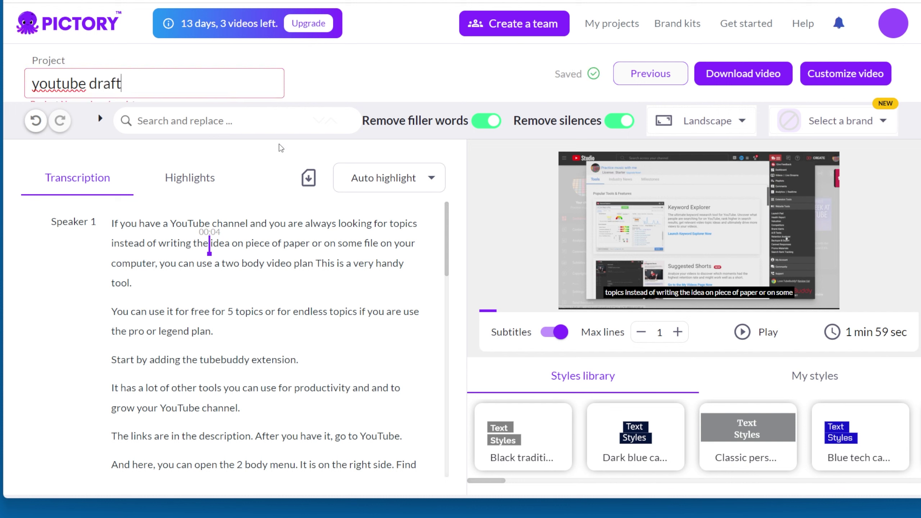
Step: Finish the name edit and switch the video format to Portrait 9:16
key(BackSpace)
click(870, 130)
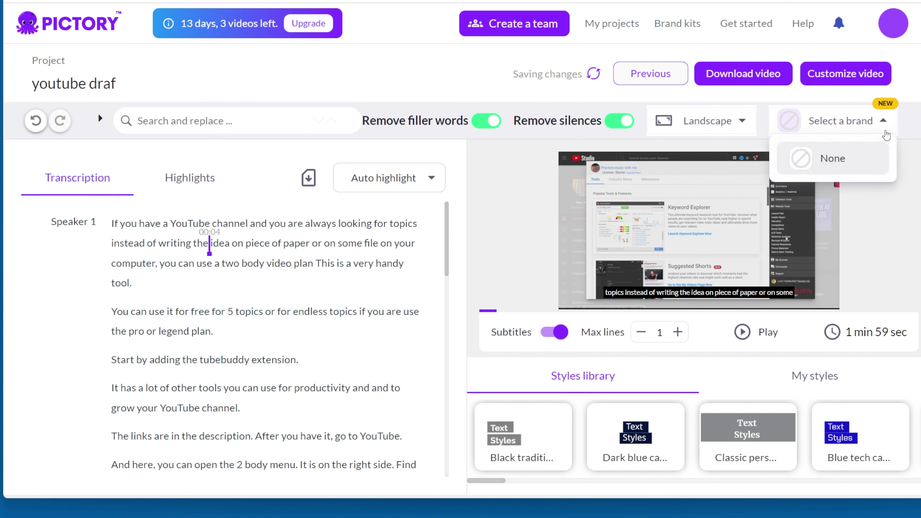
click(720, 123)
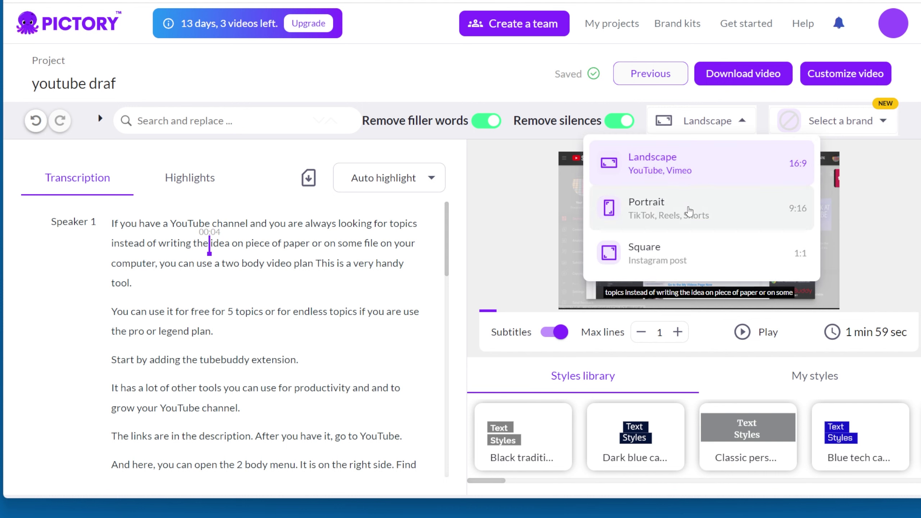
click(697, 210)
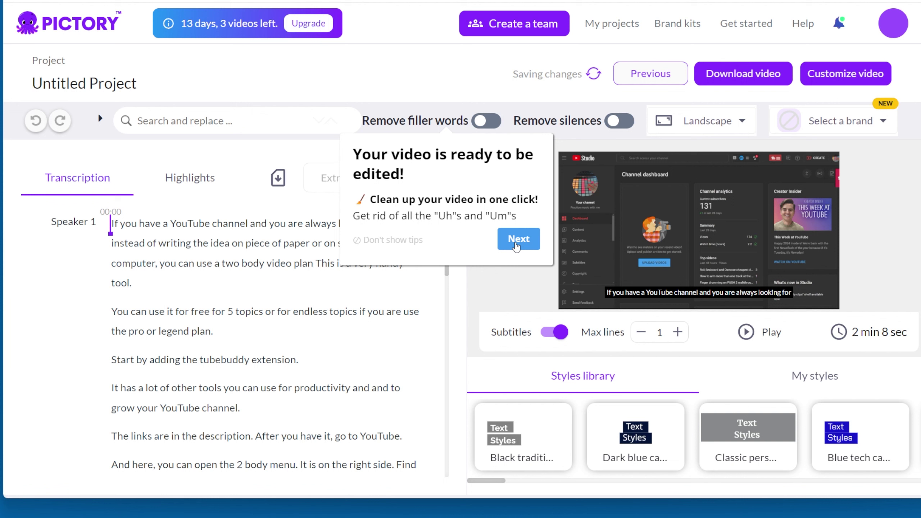
Step: Dismiss the tip and turn on Remove filler words and Remove silences
click(379, 241)
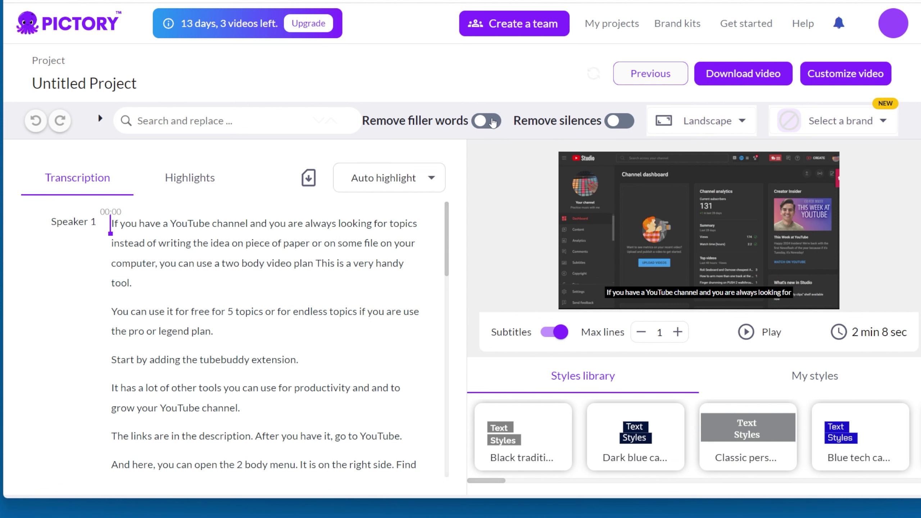
click(491, 120)
click(618, 123)
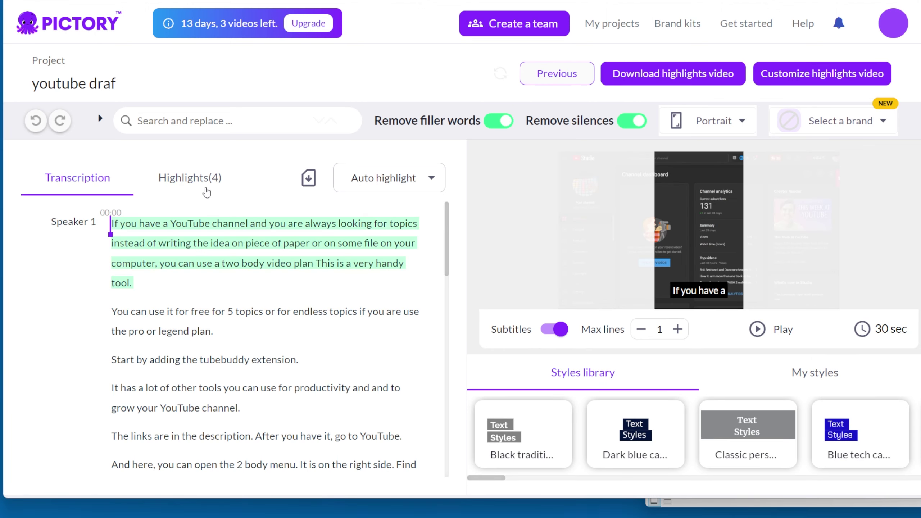
Step: Review the three auto-generated highlights and play the 28-second highlights preview
click(207, 192)
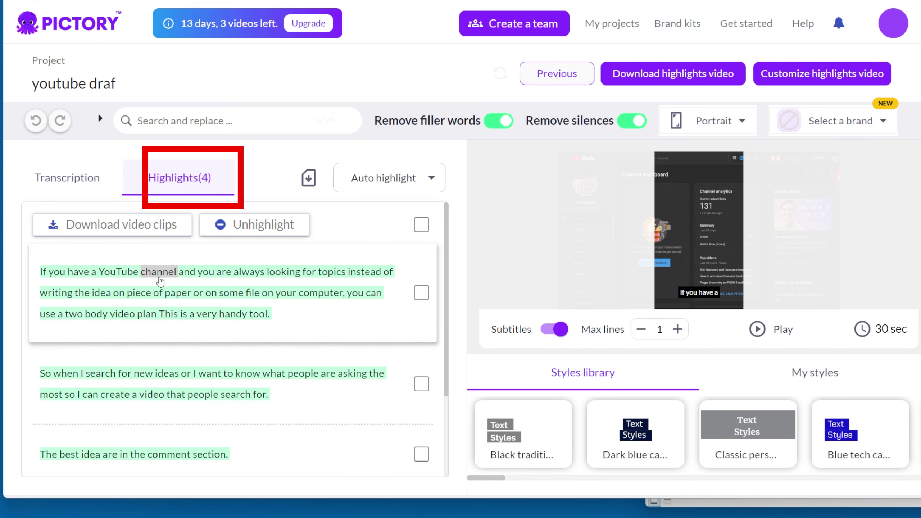
scroll(245, 373, down, 3)
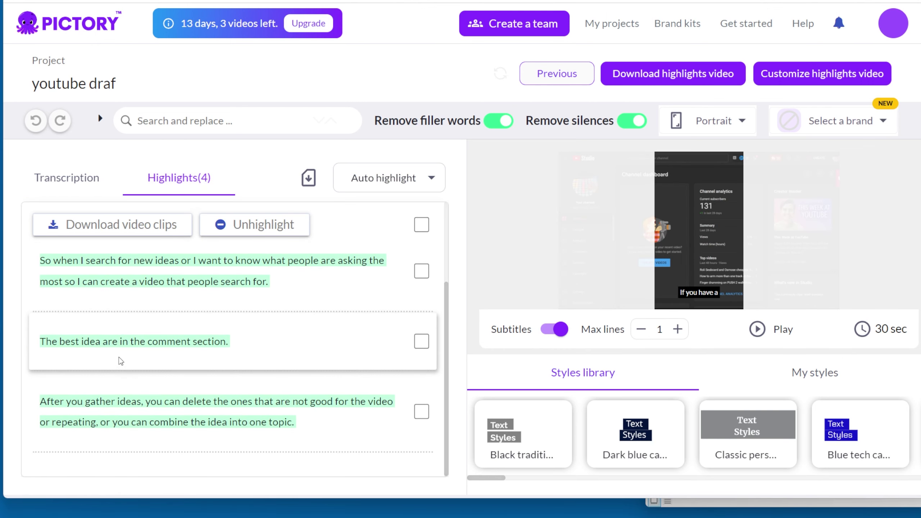
scroll(232, 345, up, 2)
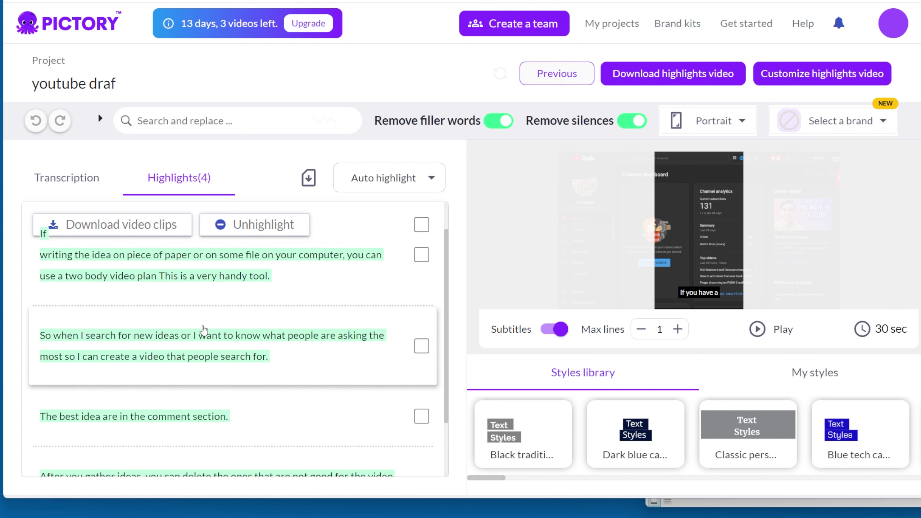
click(308, 177)
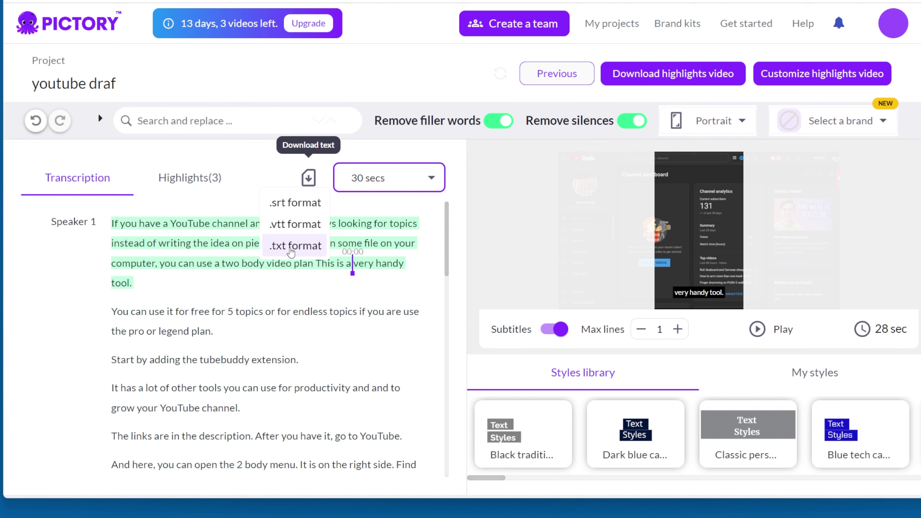
click(296, 246)
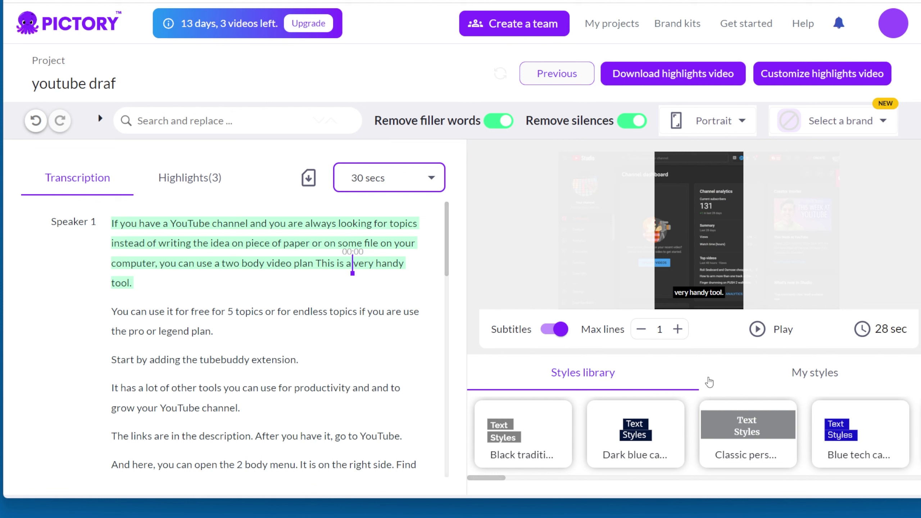
click(761, 333)
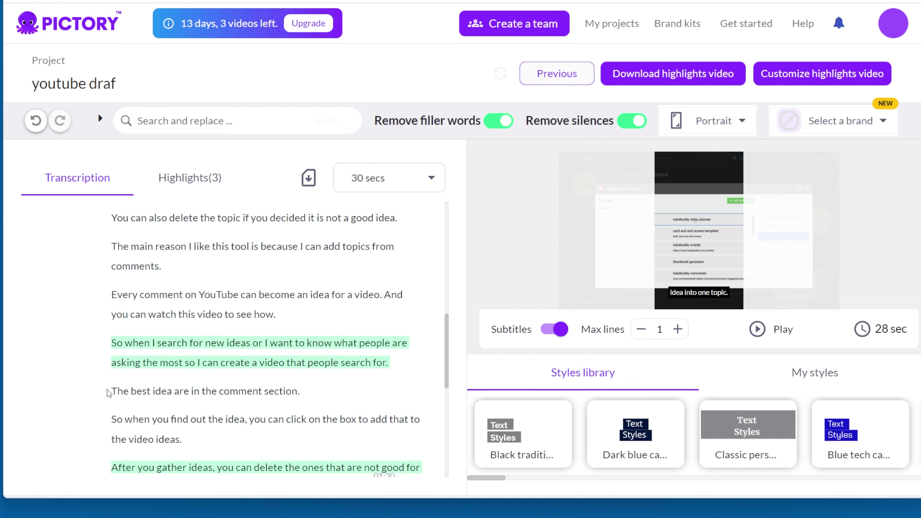
Step: Add the comment-section sentence to the highlights and change 'for free for five' to read '5'
drag(108, 393, 304, 398)
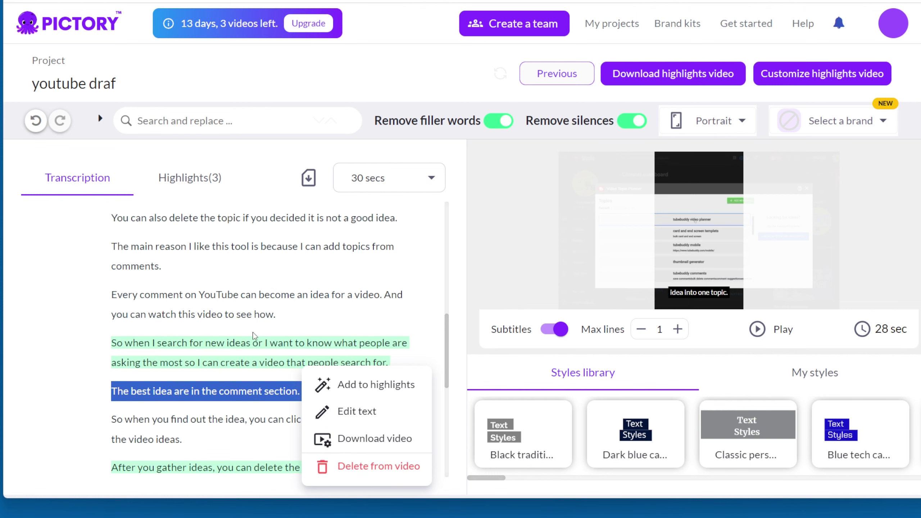
click(381, 390)
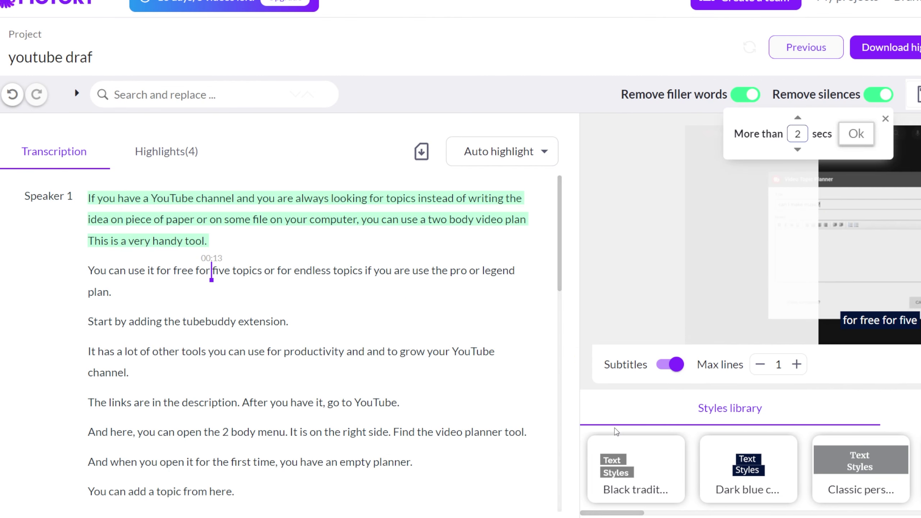
double_click(222, 272)
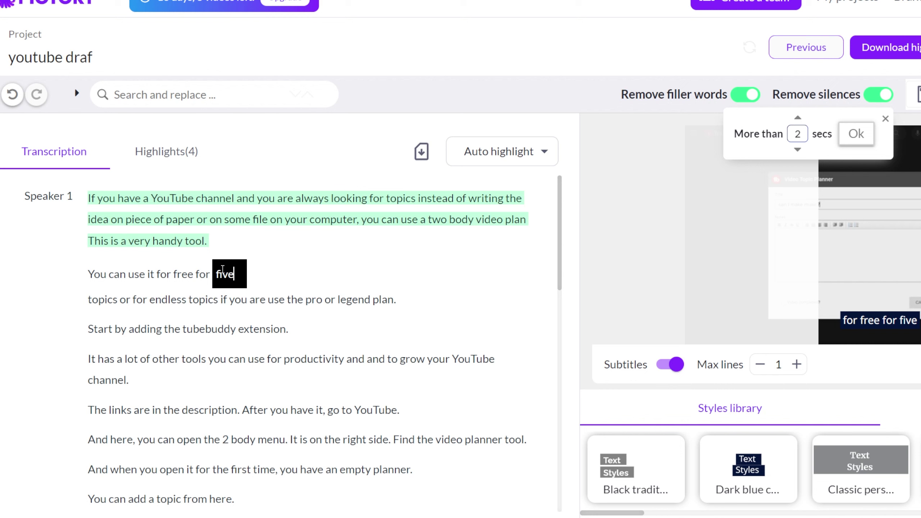
drag(235, 275, 216, 276)
text(5)
key(Return)
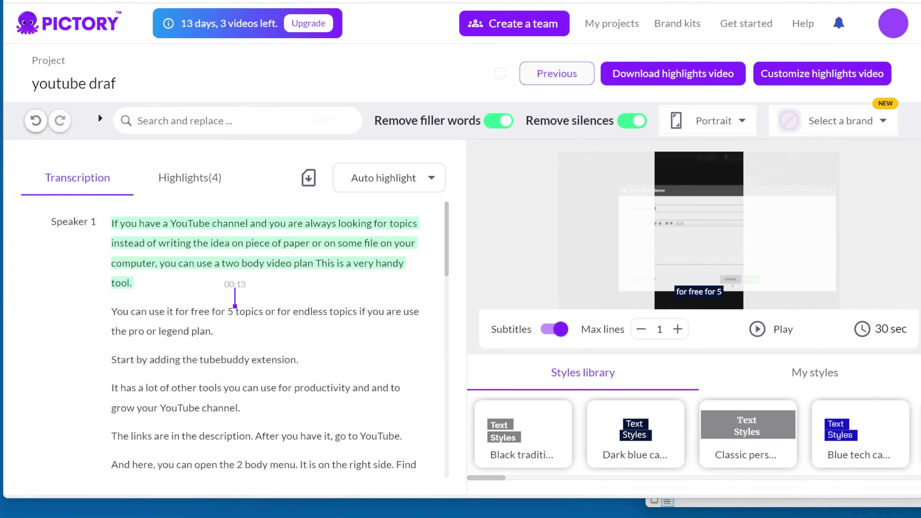
click(737, 116)
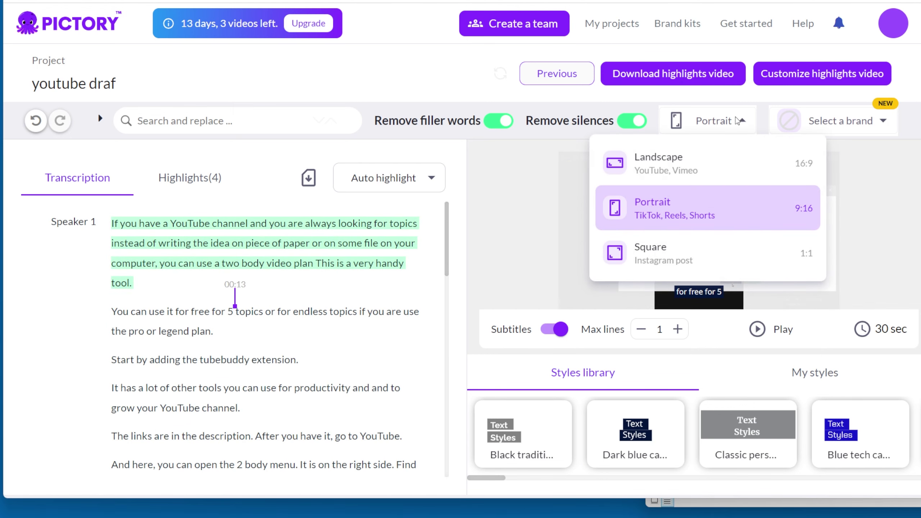
click(707, 156)
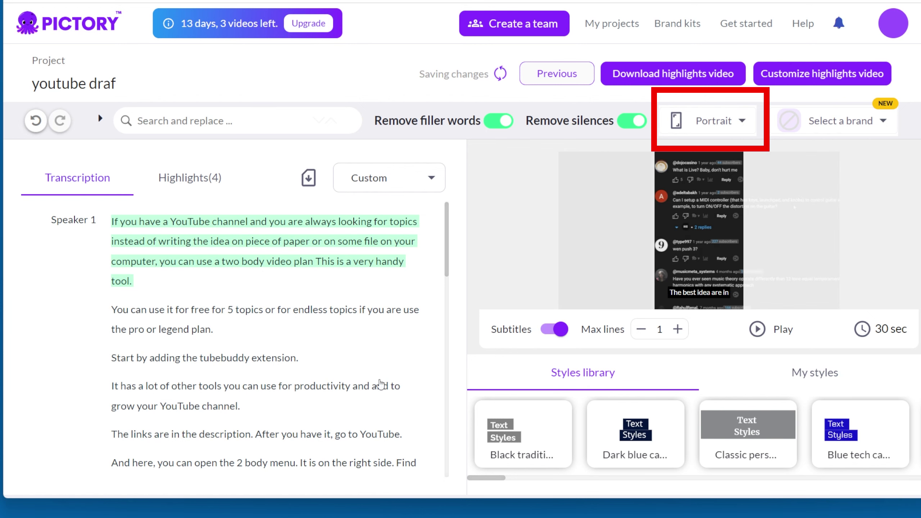
click(760, 330)
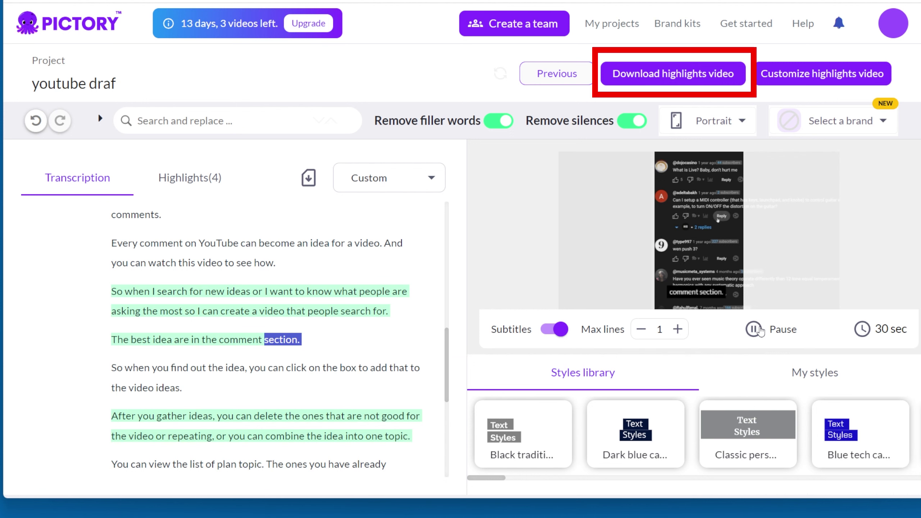
Step: Try Yellow and Black traditional caption styles, settle on Dark blue, and keep subtitles on
click(836, 382)
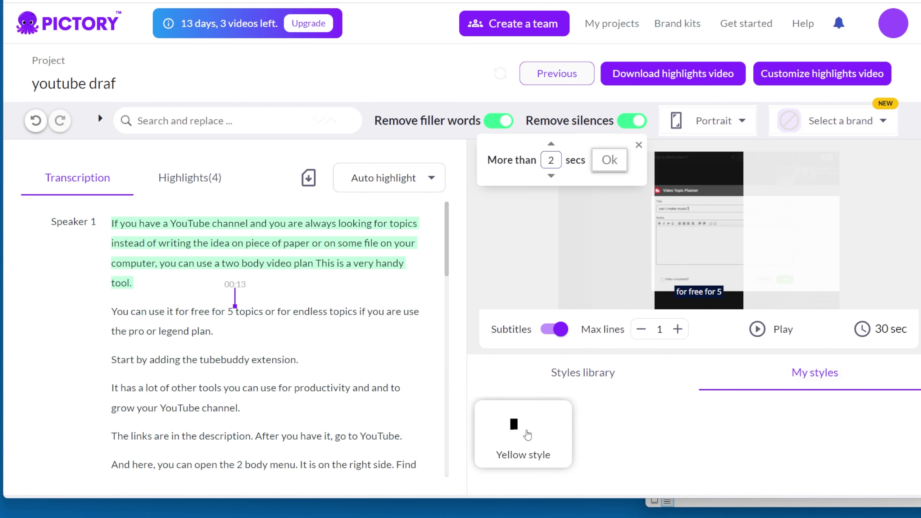
click(528, 433)
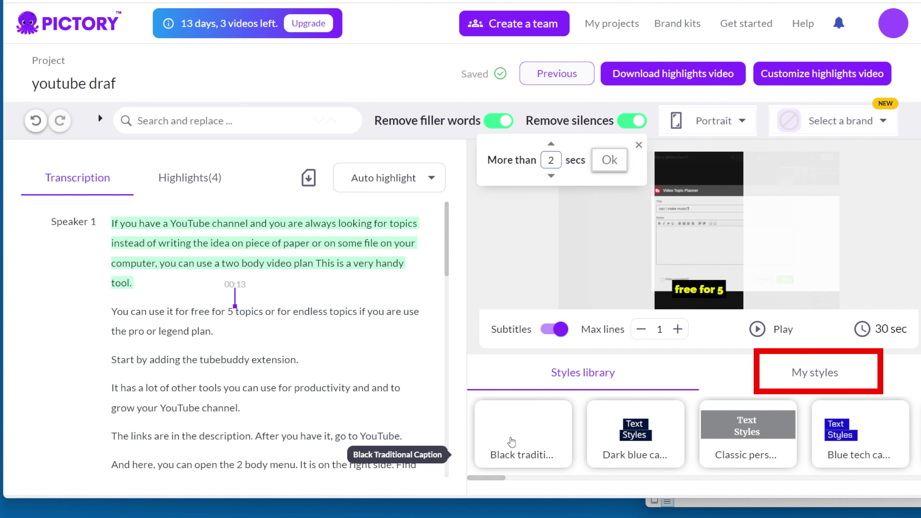
click(511, 442)
click(610, 437)
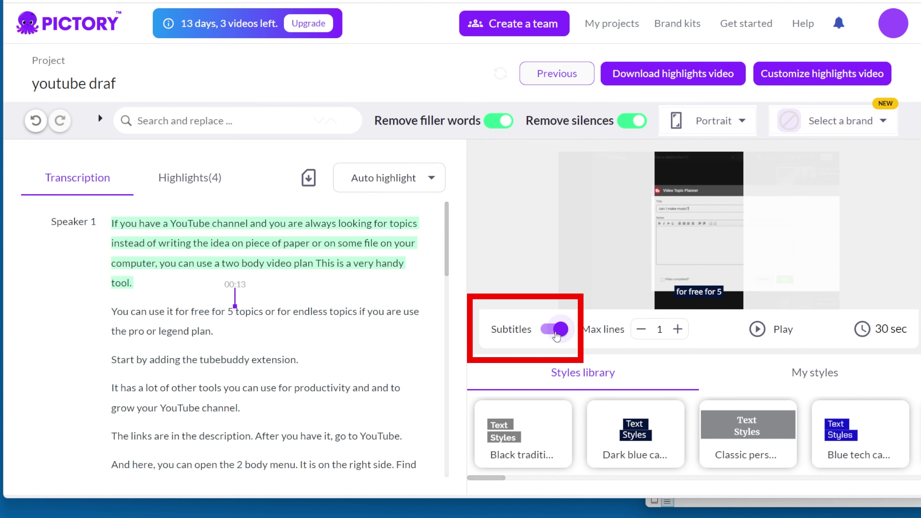
click(556, 330)
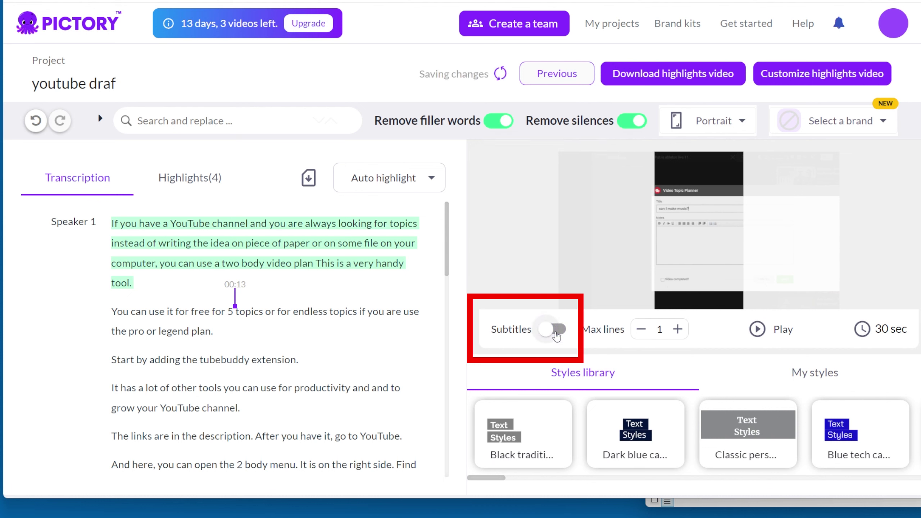
click(557, 331)
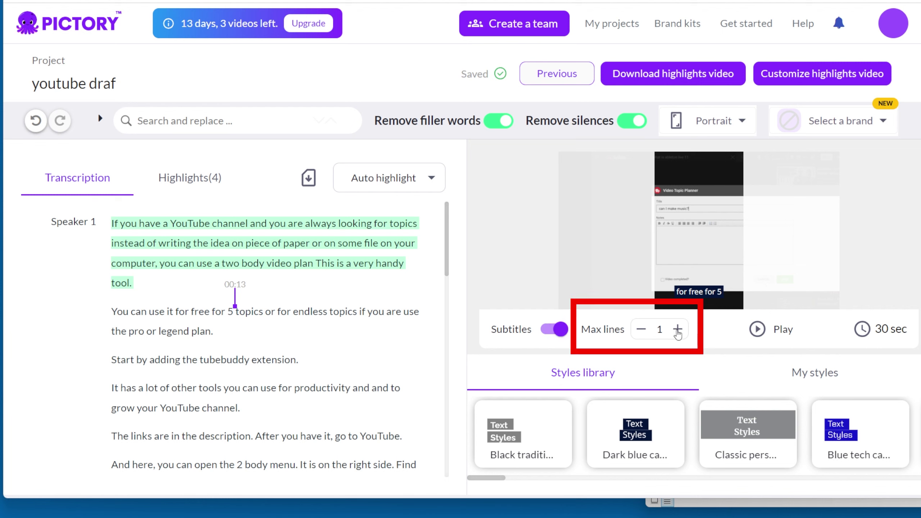
click(677, 330)
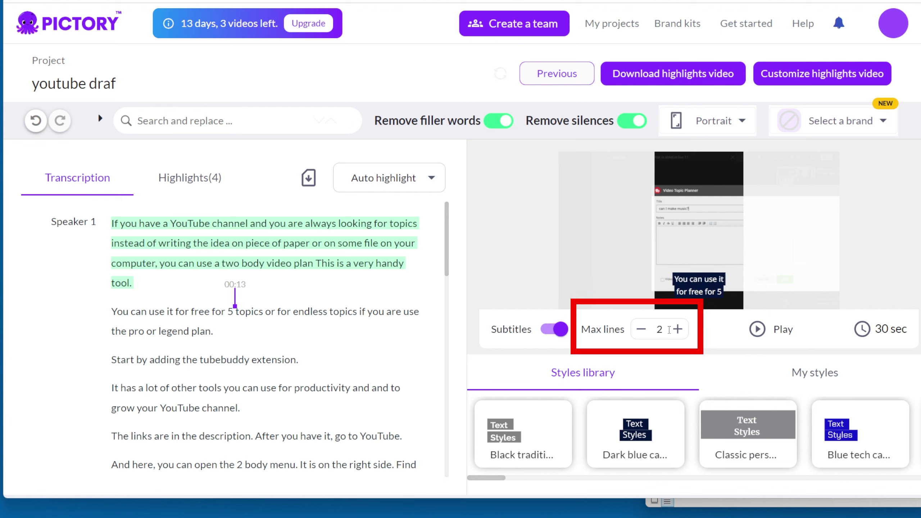
click(677, 330)
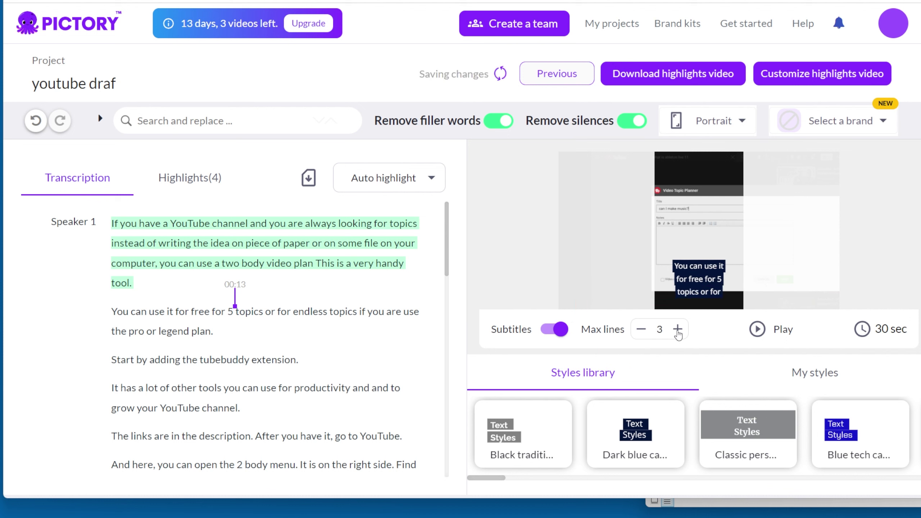
click(678, 330)
click(677, 330)
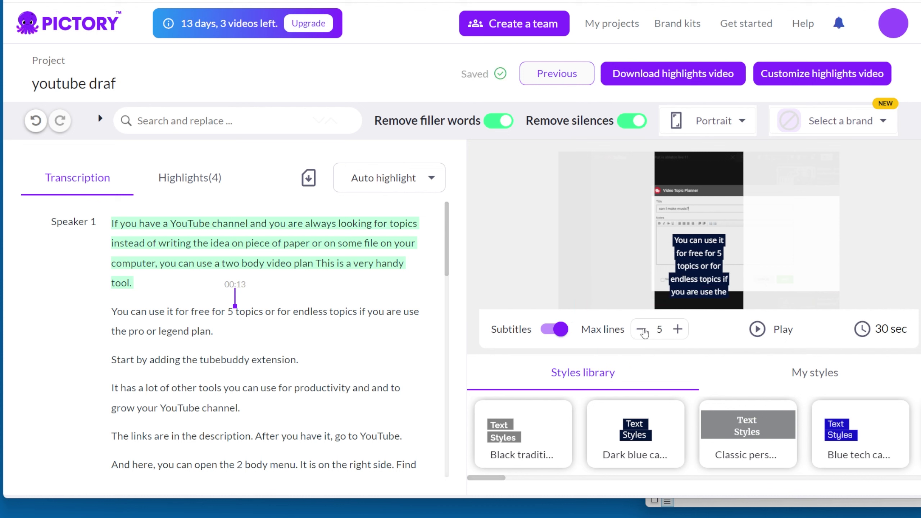
click(642, 331)
click(642, 331)
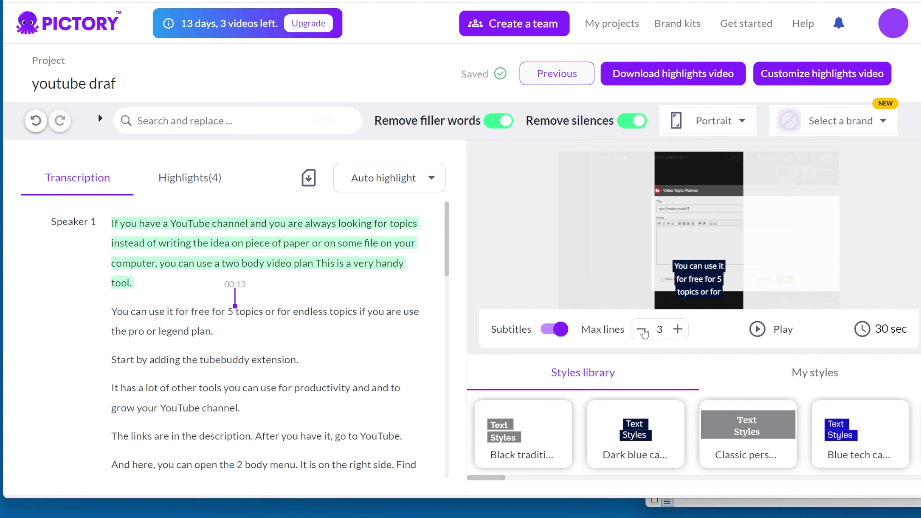
click(642, 331)
click(643, 331)
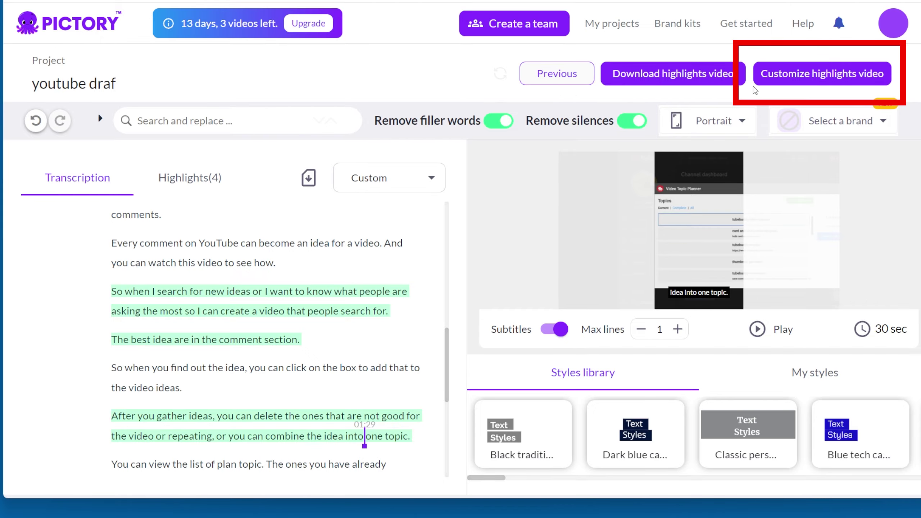
Step: Open the highlights video in the studio editor with Customize highlights video
click(806, 80)
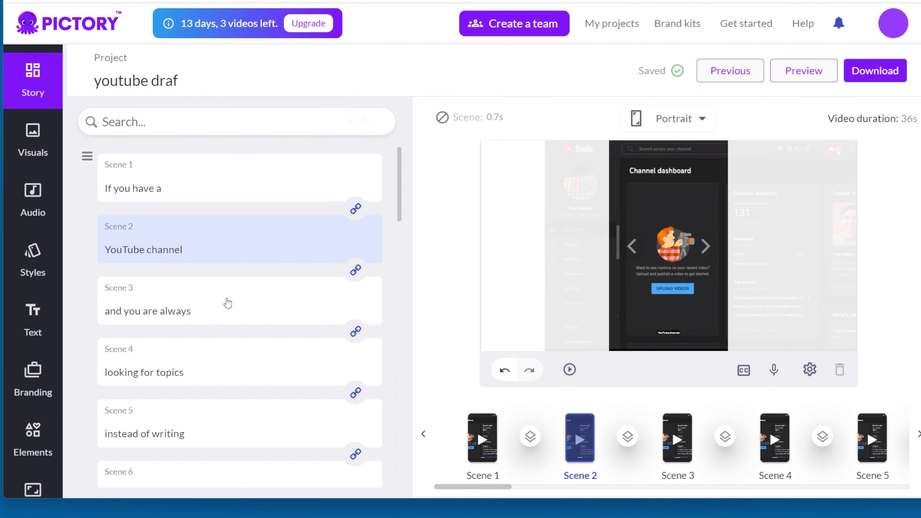
Step: Link Scene 3 with Scene 4 in the storyboard
click(228, 303)
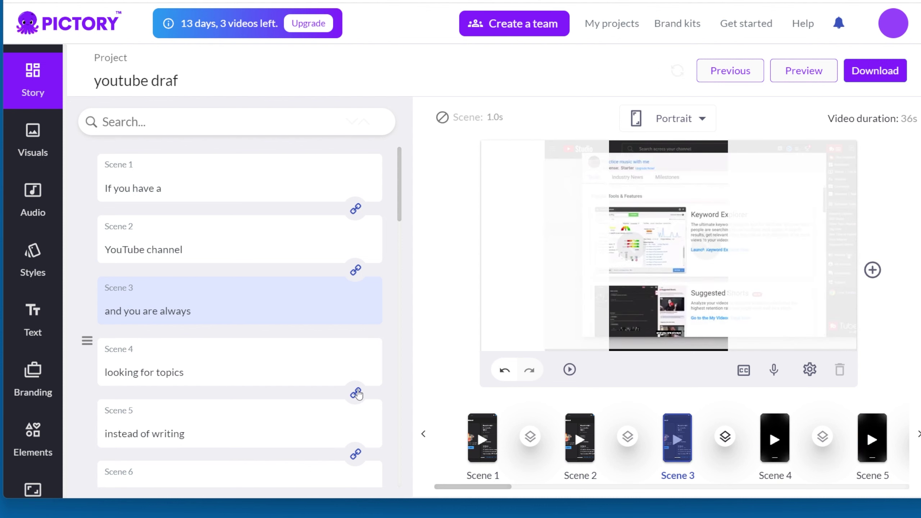
click(356, 392)
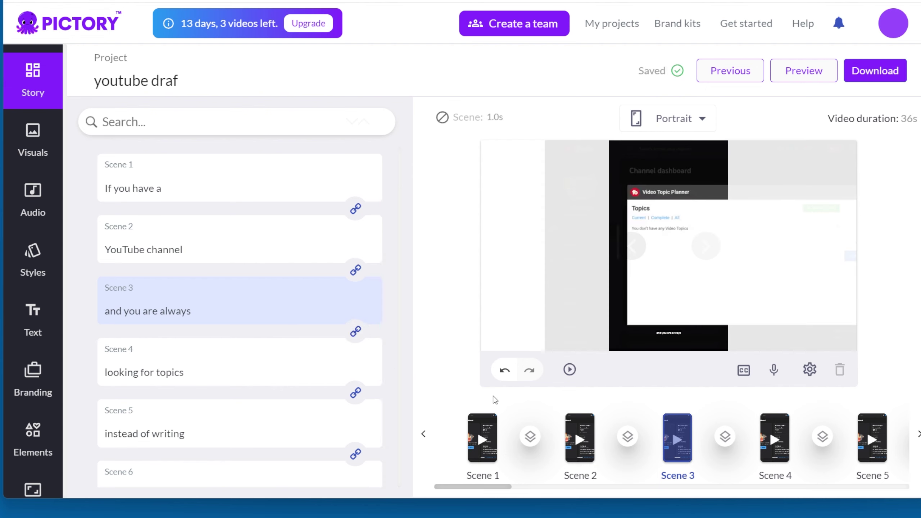
click(355, 269)
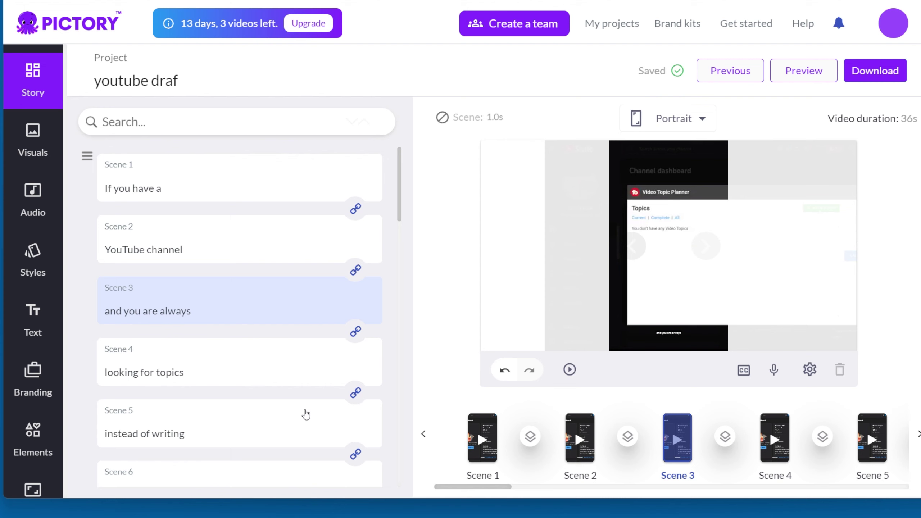
Step: Preview Scenes 5, 4, 3 and 2 in turn
scroll(292, 377, down, 2)
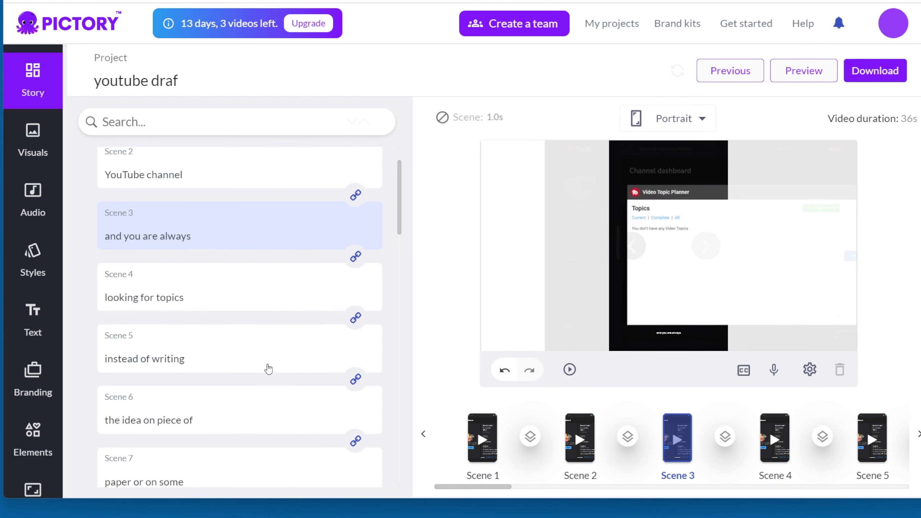
click(263, 366)
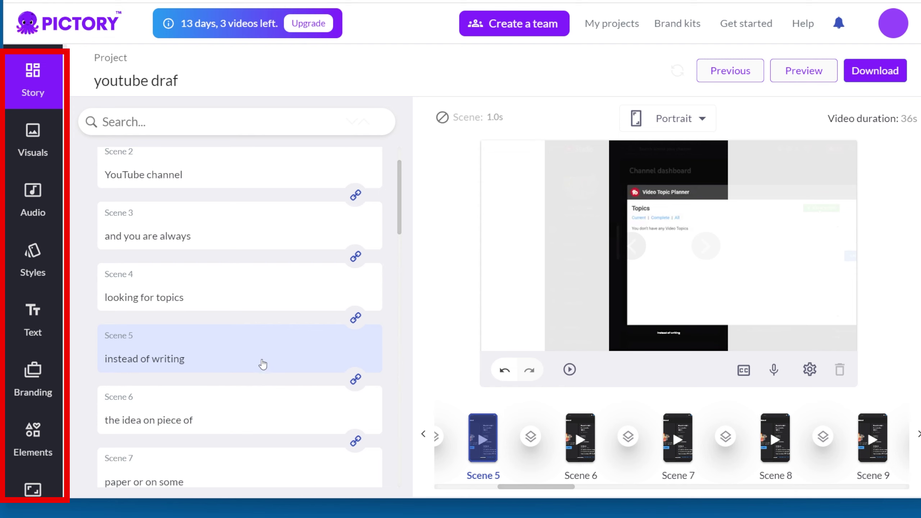
click(221, 291)
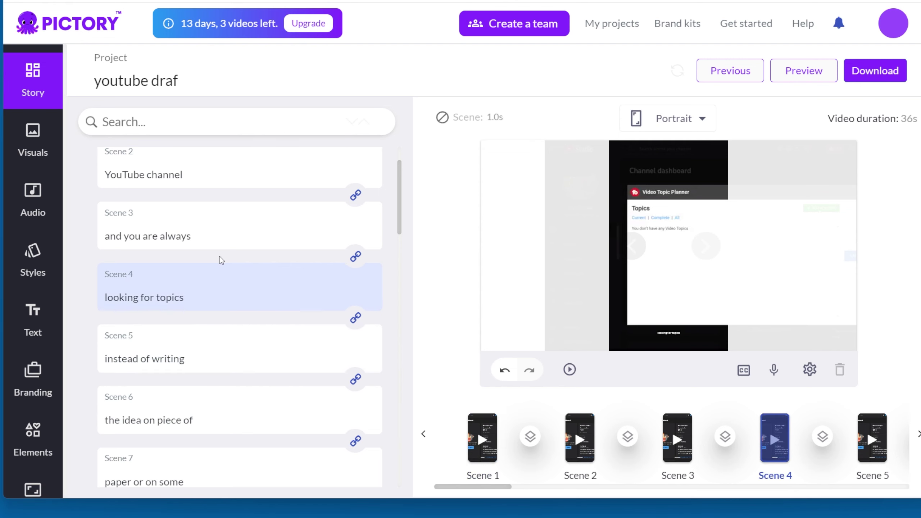
click(220, 235)
click(222, 176)
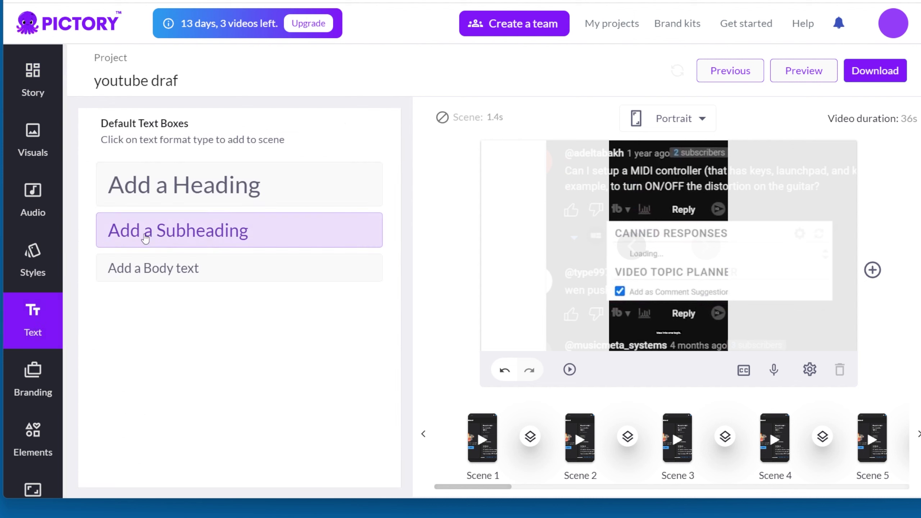
Step: Apply the Yellow caption style from the Styles library to the scene caption
click(34, 261)
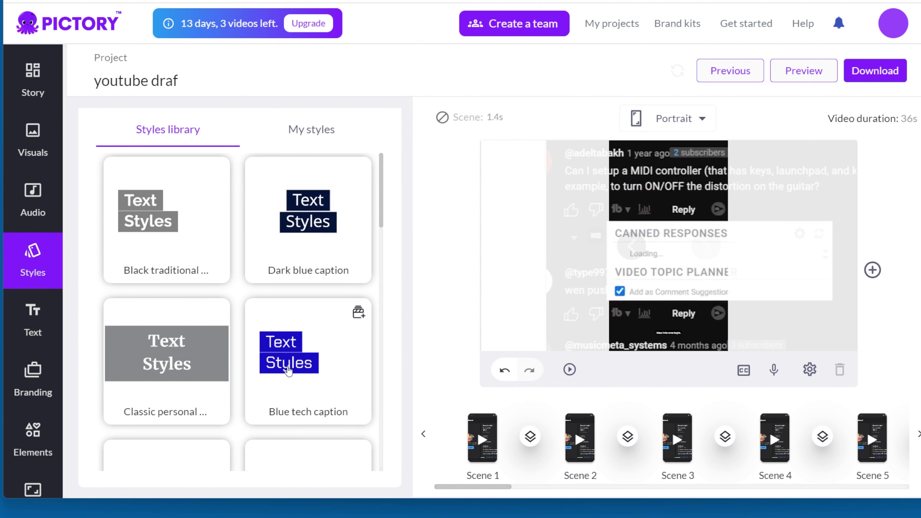
click(186, 360)
click(668, 331)
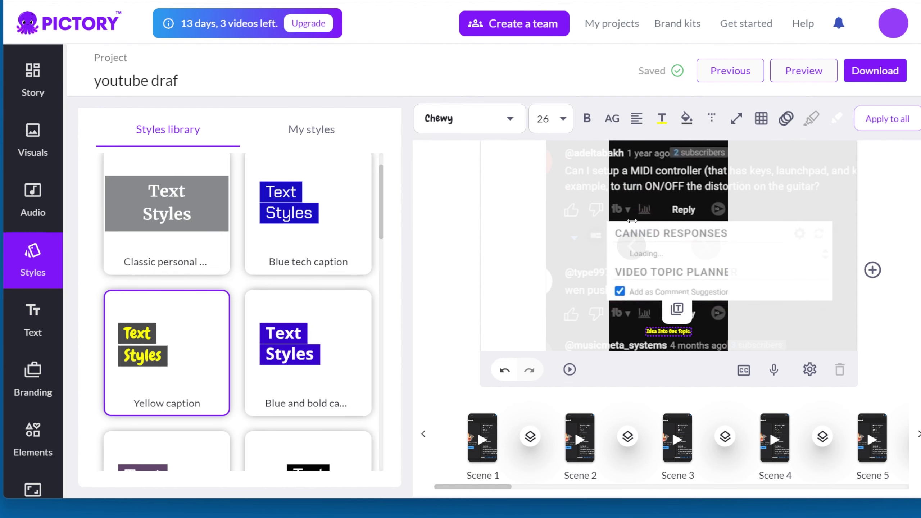
Step: Set the caption font size to 60 and centre-align its lines
click(546, 119)
click(548, 318)
click(548, 111)
click(546, 308)
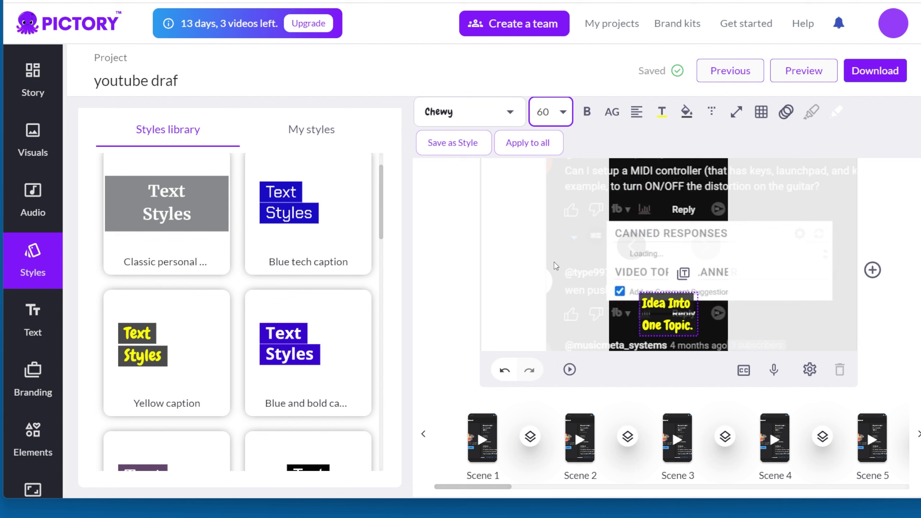
click(636, 112)
click(674, 140)
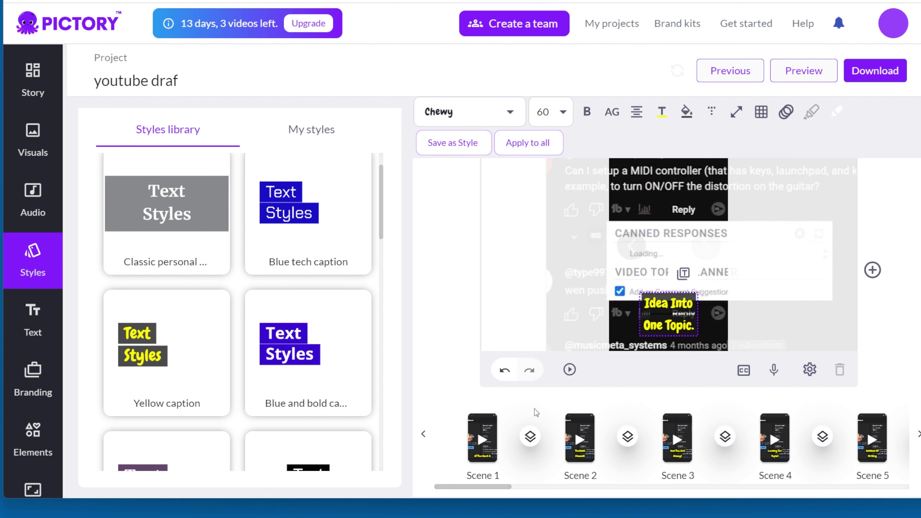
click(569, 371)
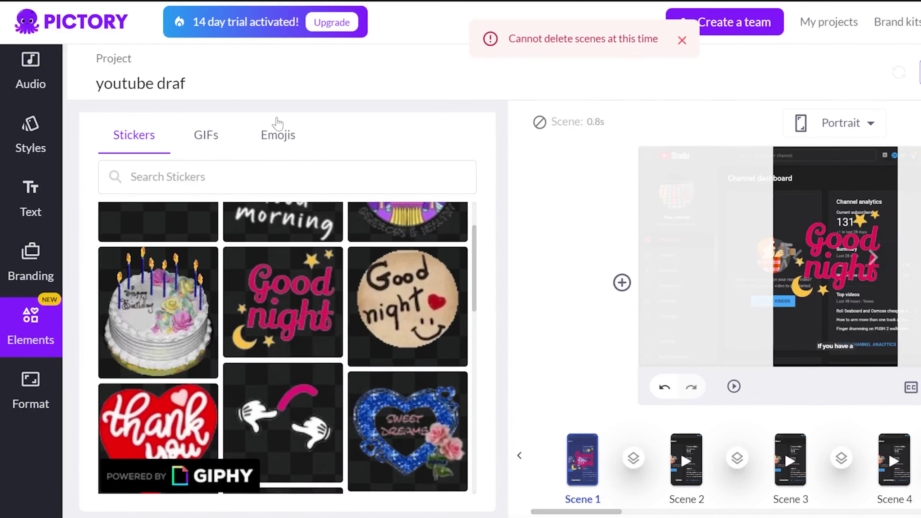
Step: Browse the GIF elements and voiceover voices, then select Scene 3 'and you are always' in the scene list
click(228, 139)
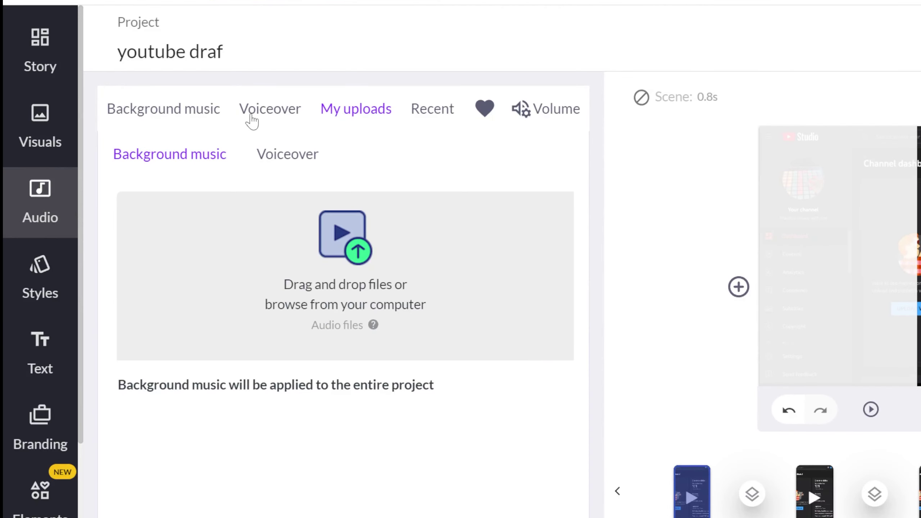
click(260, 116)
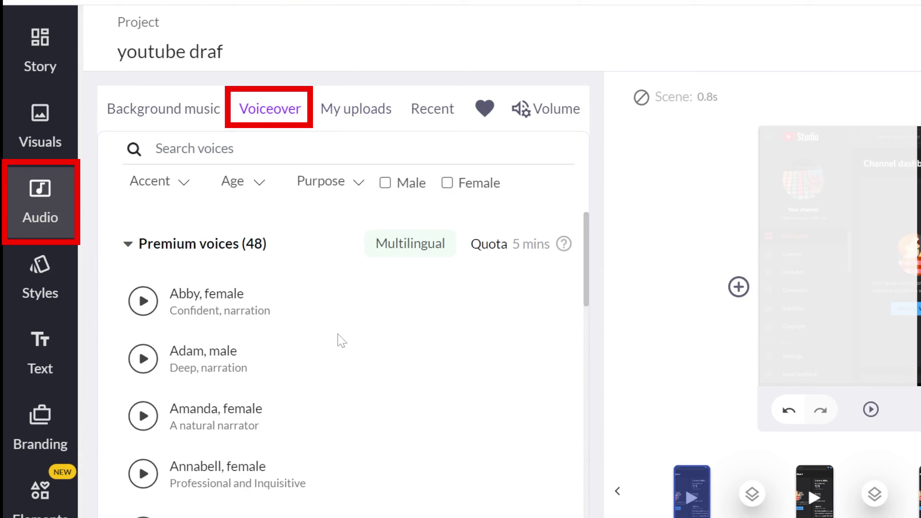
scroll(359, 359, down, 5)
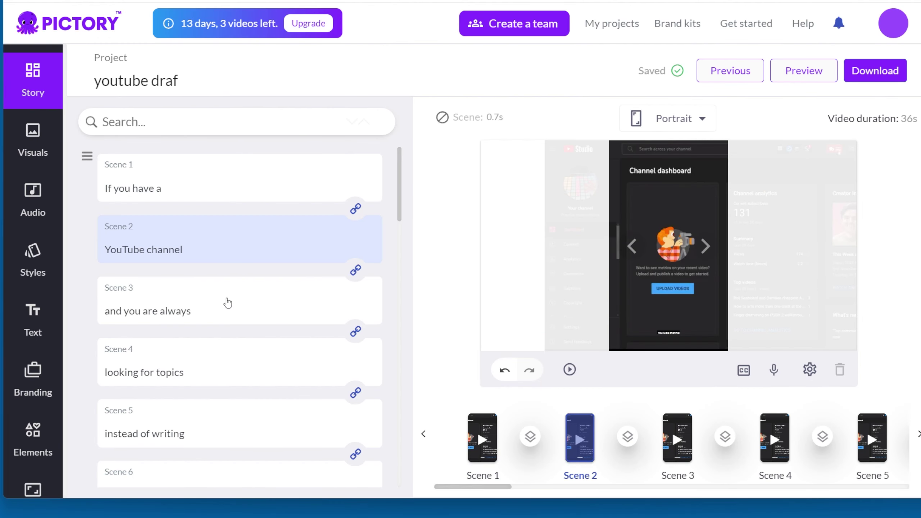
click(232, 303)
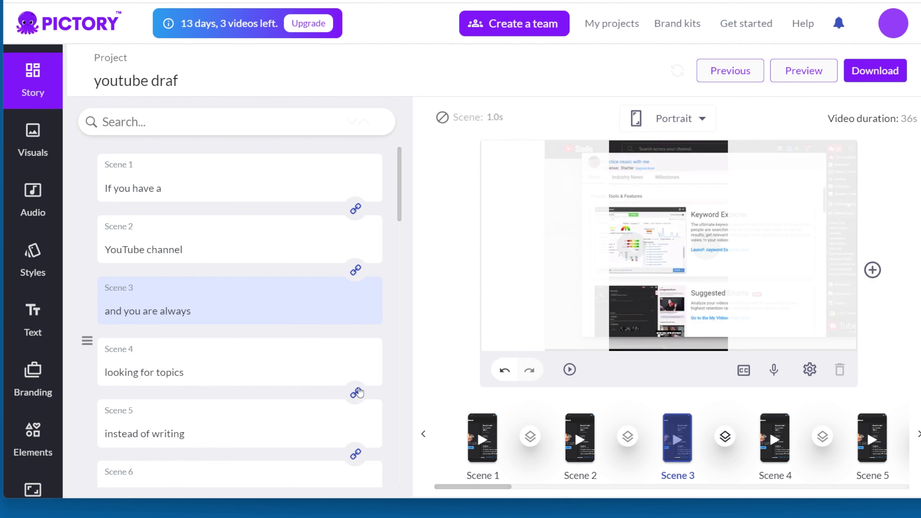
Step: Link Scene 3 with Scene 4 and play the 30-second portrait highlights preview
click(354, 330)
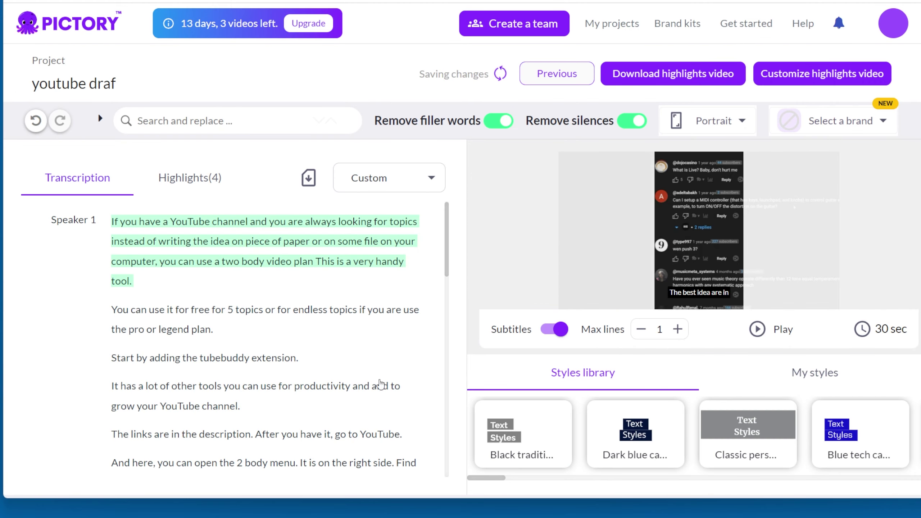
click(758, 330)
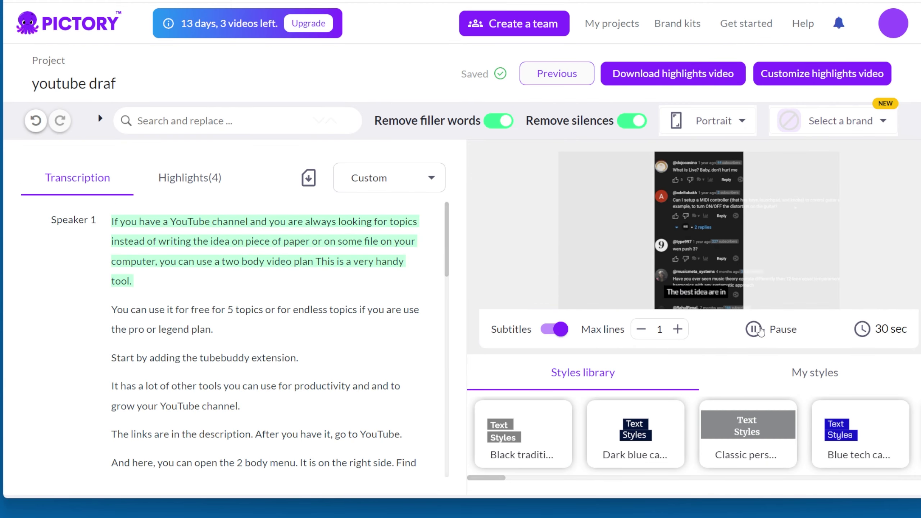